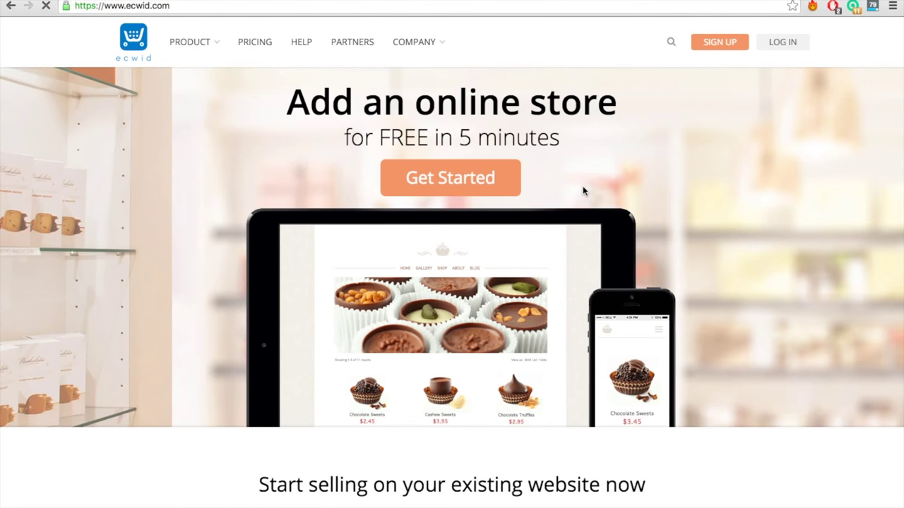
Step: Scroll down through the Ecwid homepage to reach the store's control panel dashboard
{"action": "scroll", "coordinate": [582, 185], "scroll_direction": "down", "scroll_amount": 4}
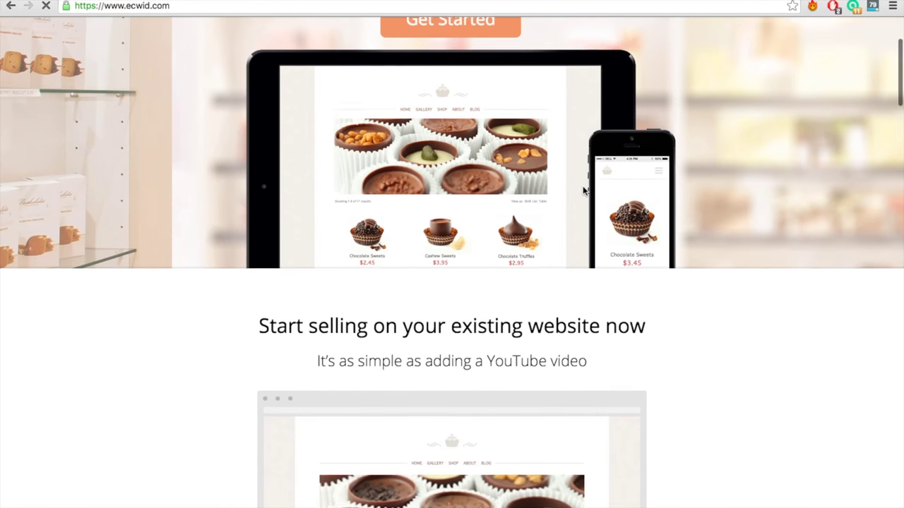
{"action": "scroll", "coordinate": [664, 303], "scroll_direction": "down", "scroll_amount": 6}
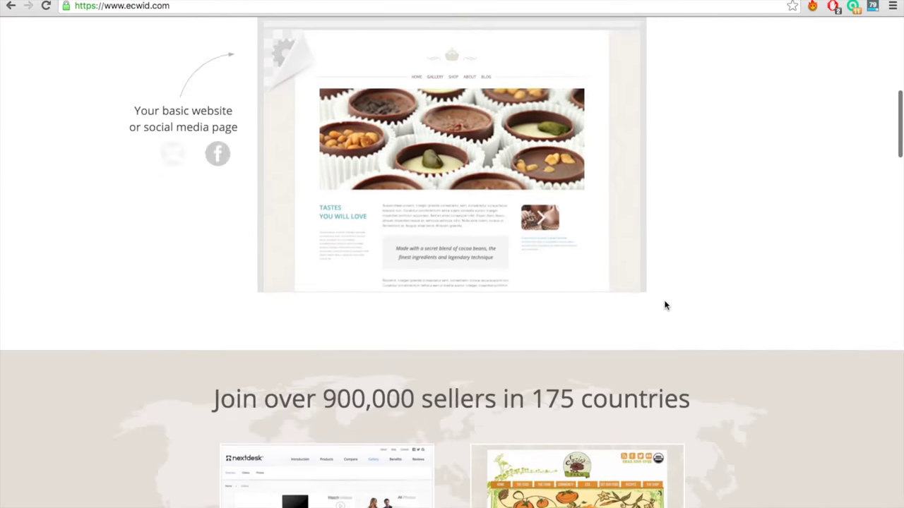
{"action": "scroll", "coordinate": [664, 305], "scroll_direction": "down", "scroll_amount": 5}
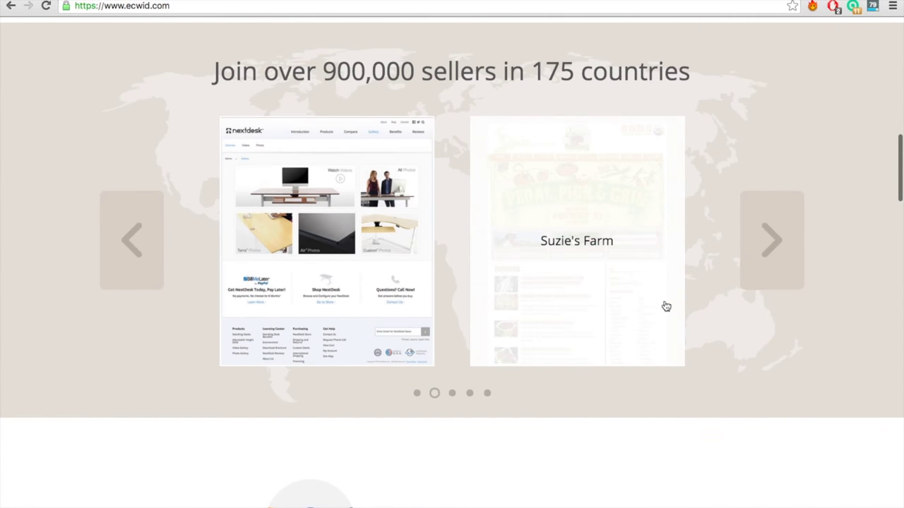
{"action": "scroll", "coordinate": [665, 306], "scroll_direction": "down", "scroll_amount": 7}
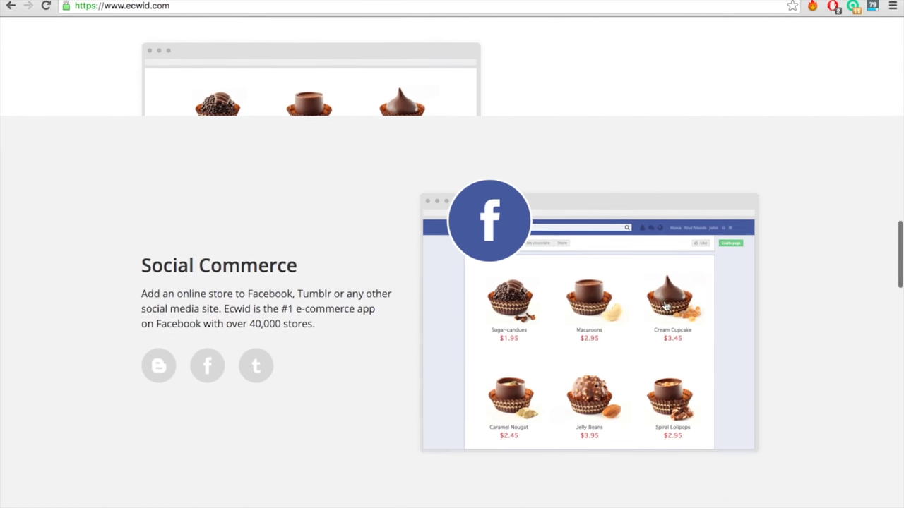
{"action": "scroll", "coordinate": [664, 305], "scroll_direction": "down", "scroll_amount": 6}
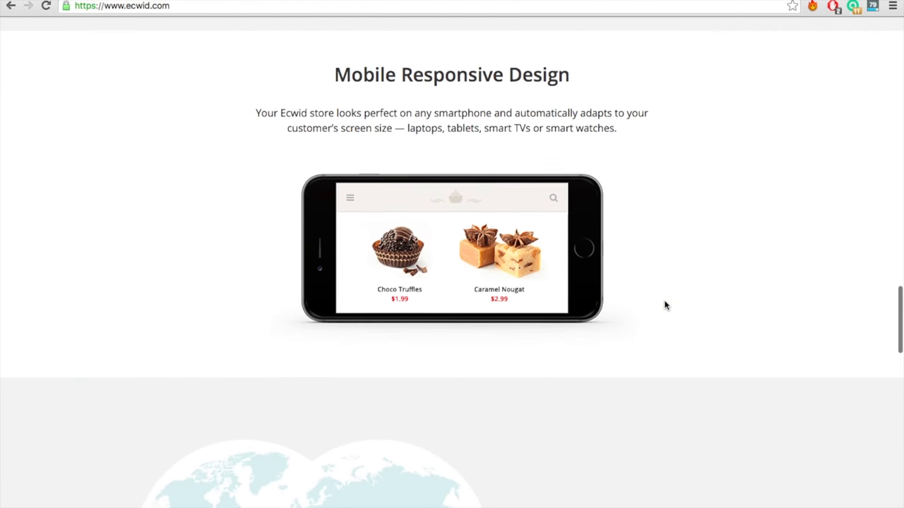
{"action": "scroll", "coordinate": [664, 305], "scroll_direction": "down", "scroll_amount": 12}
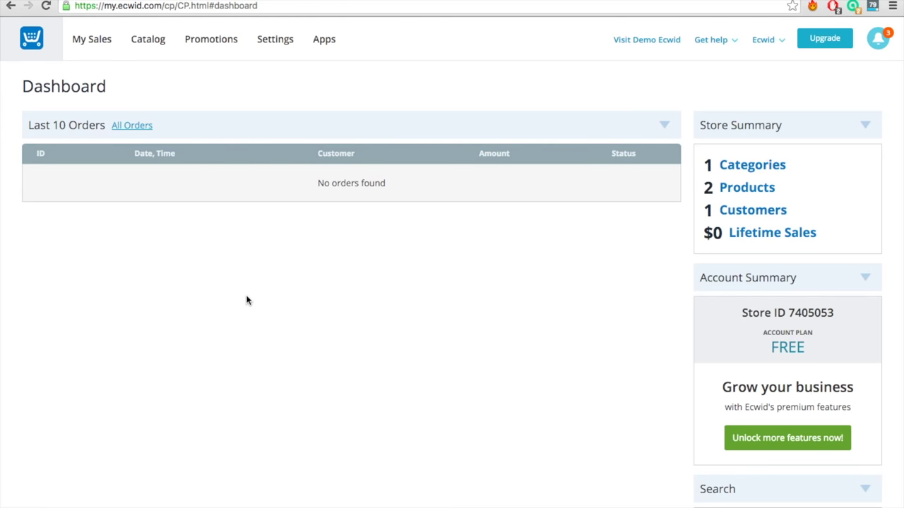
Step: Open the Catalog's Categories page listing the T-Shirts category
{"action": "left_click", "coordinate": [147, 43]}
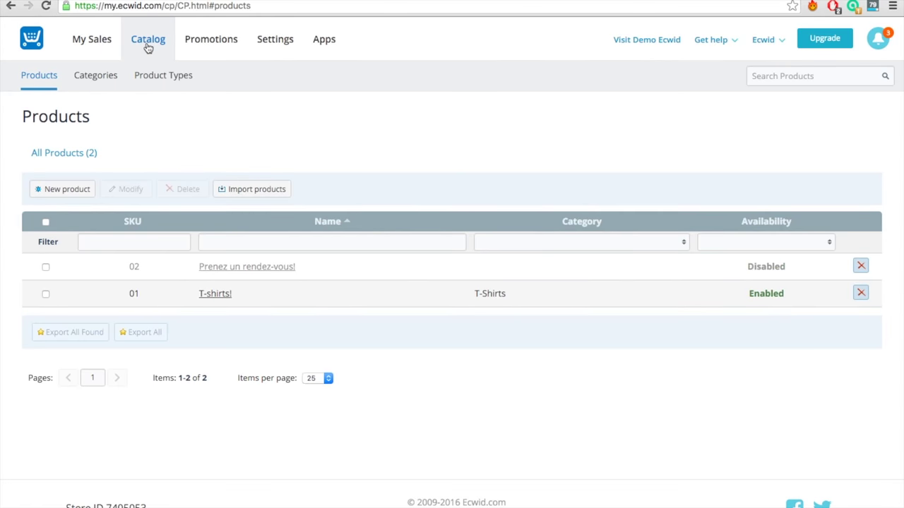
{"action": "left_click", "coordinate": [106, 81]}
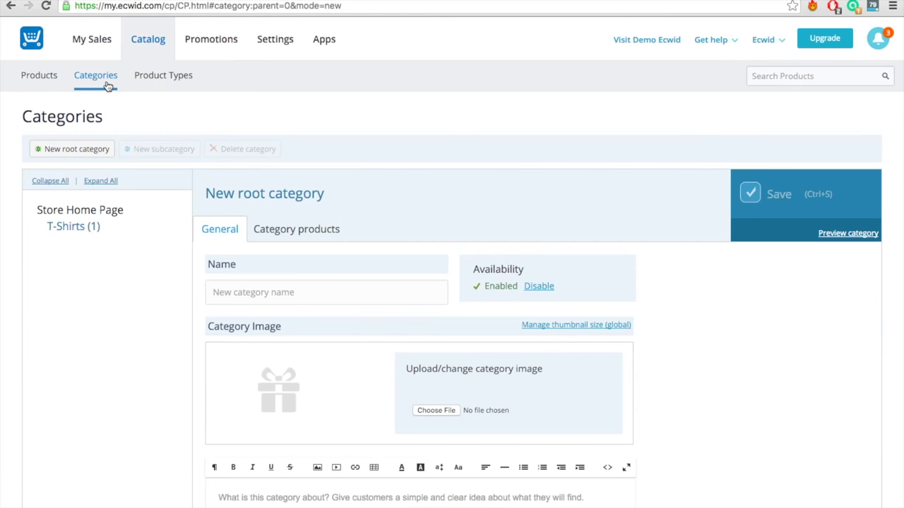
Step: Inspect the T-Shirts category, start a new root category, then return to the Products list
{"action": "scroll", "coordinate": [117, 264], "scroll_direction": "down", "scroll_amount": 2}
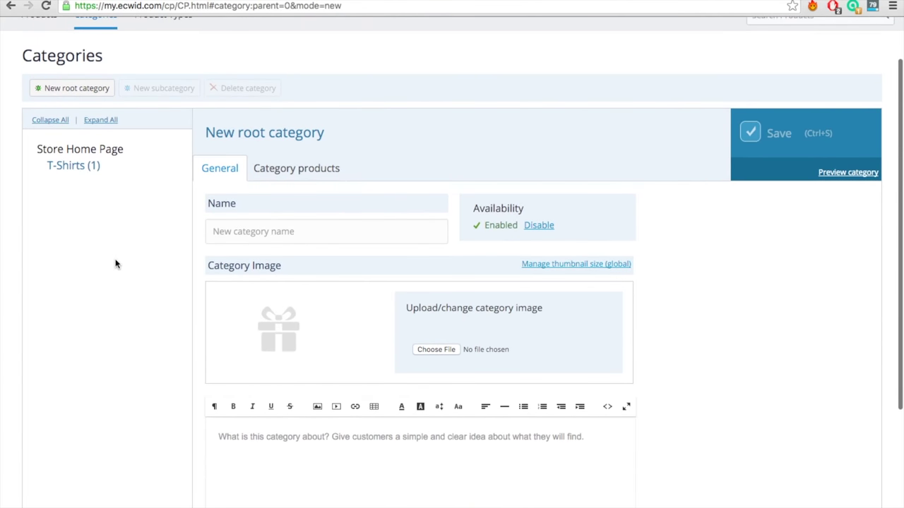
{"action": "left_click", "coordinate": [80, 167]}
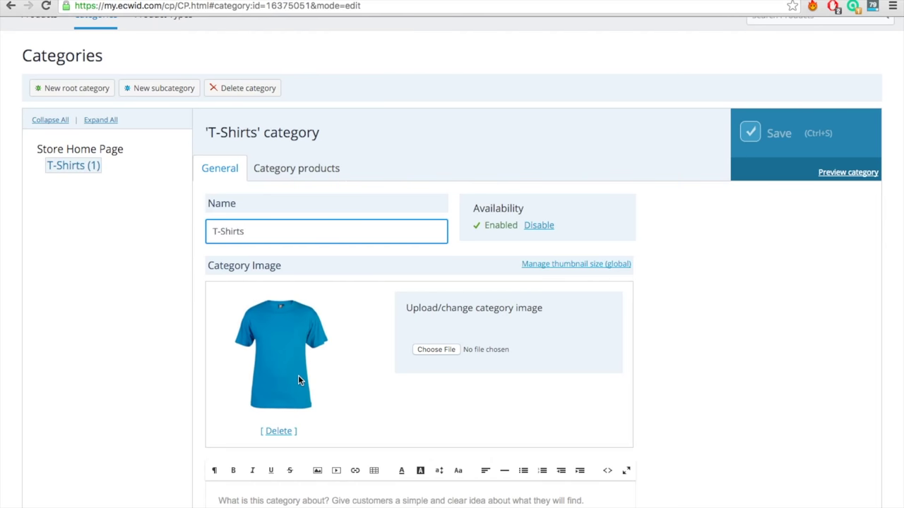
{"action": "triple_click", "coordinate": [243, 231]}
{"action": "left_click", "coordinate": [270, 232]}
{"action": "scroll", "coordinate": [271, 234], "scroll_direction": "down", "scroll_amount": 1}
{"action": "left_click", "coordinate": [77, 74]}
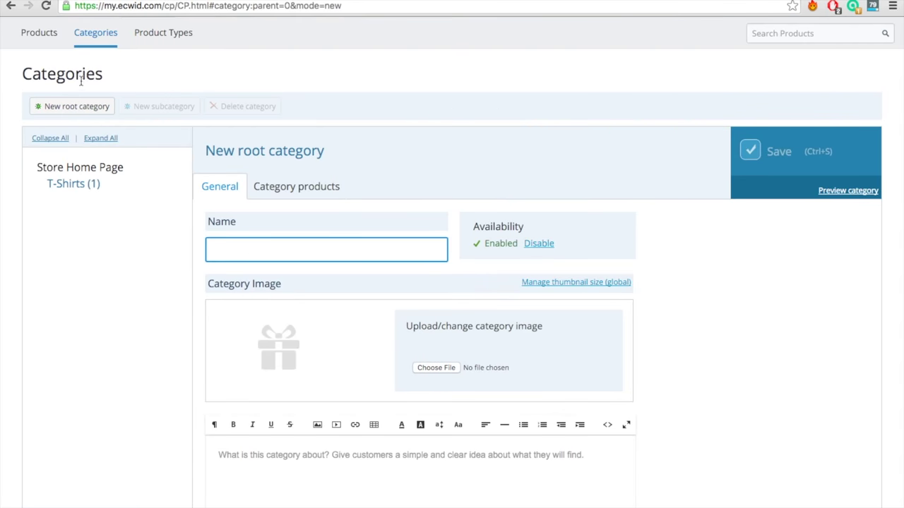
{"action": "left_click", "coordinate": [42, 33]}
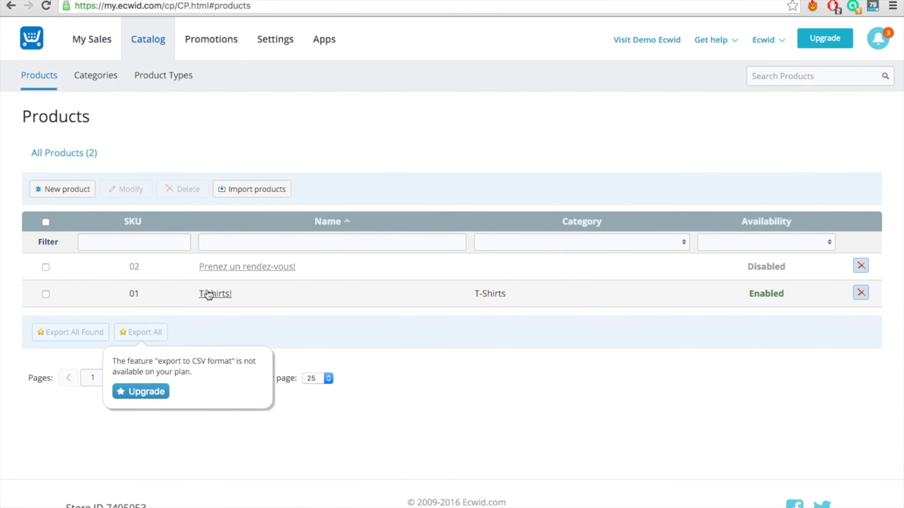
Step: Create and save a T-shirts product with SKU 01, an AWESOME description, weight .5 kg and price $10.00
{"action": "left_click", "coordinate": [74, 188]}
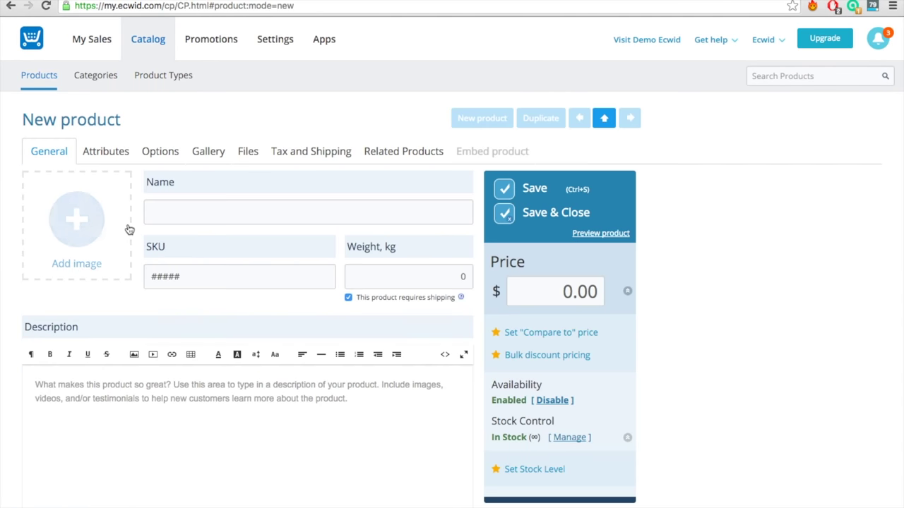
{"action": "left_click", "coordinate": [182, 207]}
{"action": "type", "text": "T-shirts"}
{"action": "left_click", "coordinate": [237, 280]}
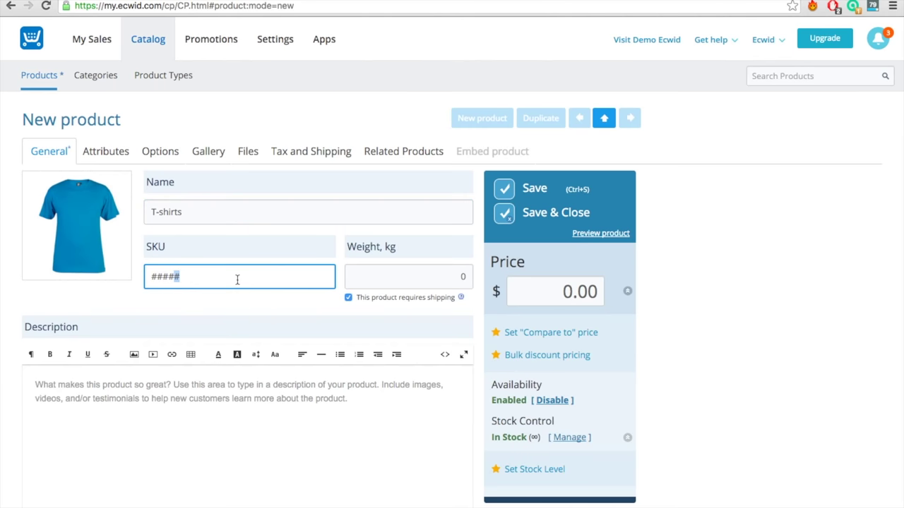
{"action": "type", "text": "01"}
{"action": "left_click", "coordinate": [188, 394]}
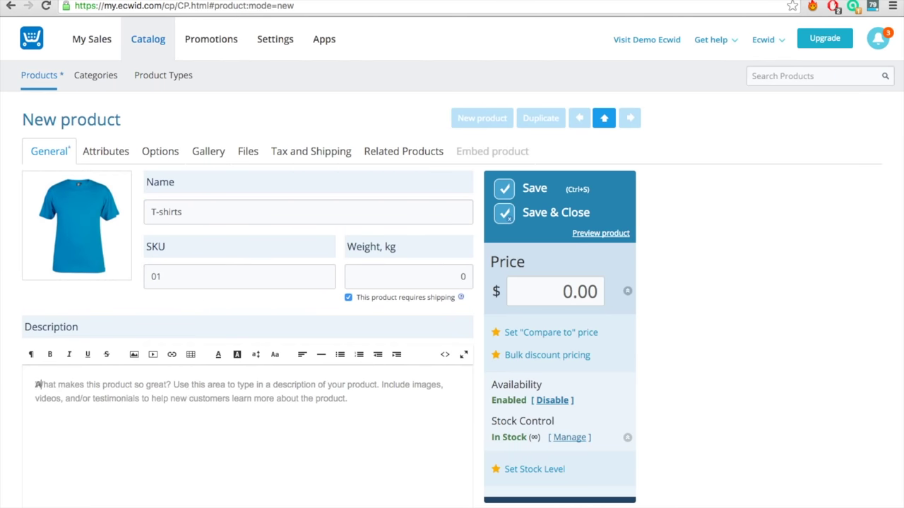
{"action": "type", "text": "AWESOME Description"}
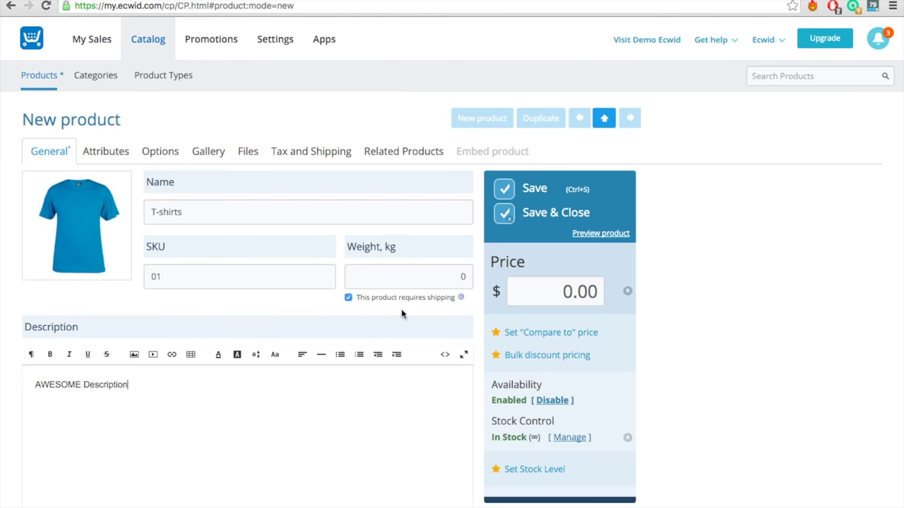
{"action": "left_click", "coordinate": [418, 285]}
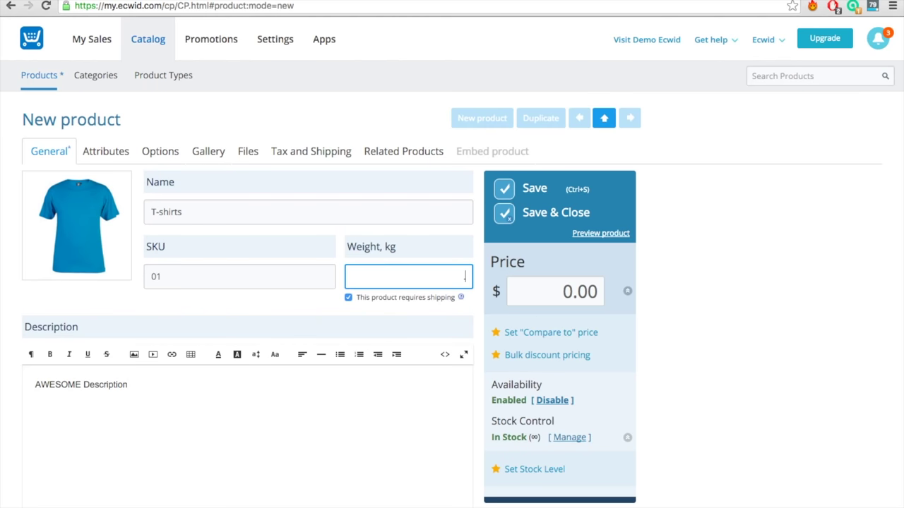
{"action": "left_click", "coordinate": [543, 283]}
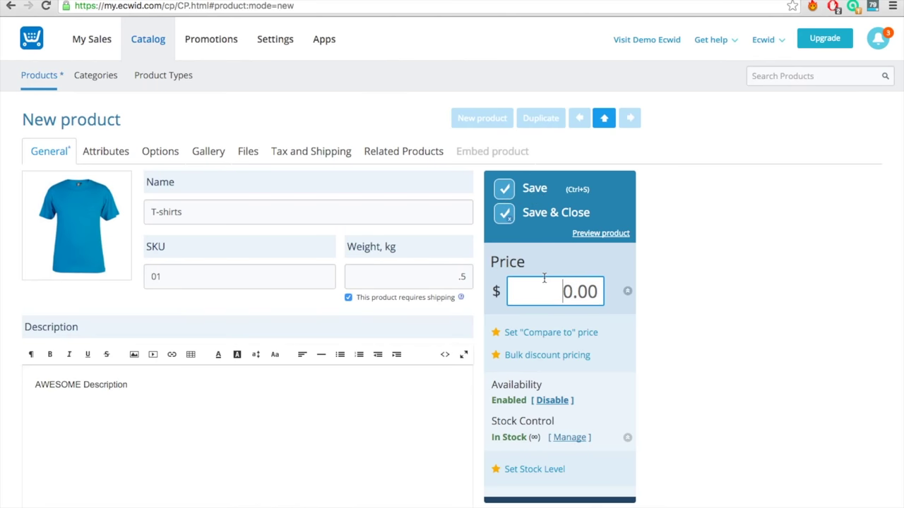
{"action": "type", "text": "10"}
{"action": "key", "text": "ctrl+s"}
Step: Add a Size option with four choices to the T-shirts product and make it required
{"action": "left_click", "coordinate": [158, 153]}
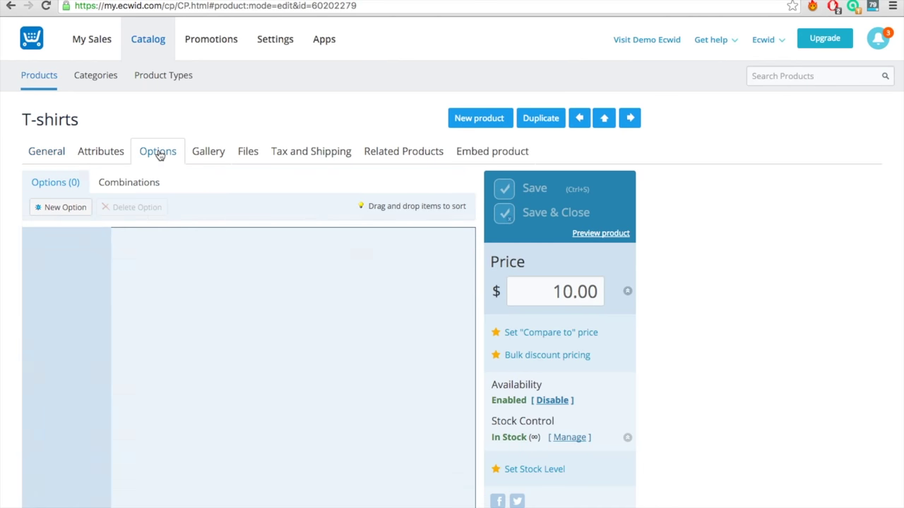
{"action": "left_click", "coordinate": [67, 207]}
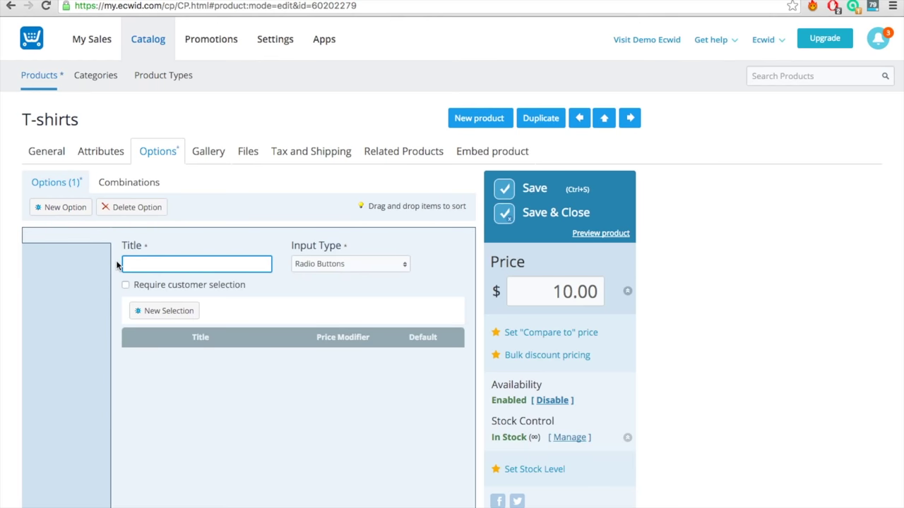
{"action": "type", "text": "Size"}
{"action": "left_click", "coordinate": [188, 311]}
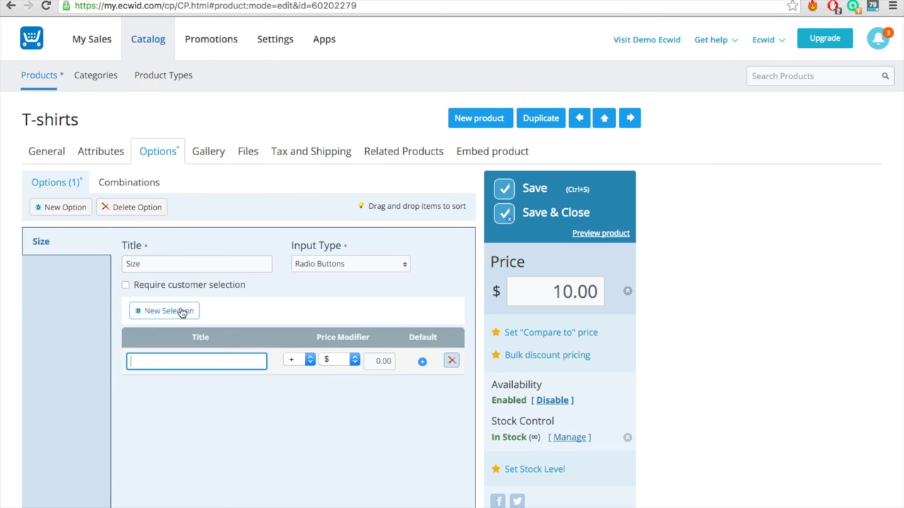
{"action": "left_click", "coordinate": [182, 308]}
{"action": "left_click", "coordinate": [176, 305]}
{"action": "left_click", "coordinate": [125, 284]}
Step: Name the sizes S, M, L and XL, give XL a +$5 modifier, and save
{"action": "left_click", "coordinate": [162, 360]}
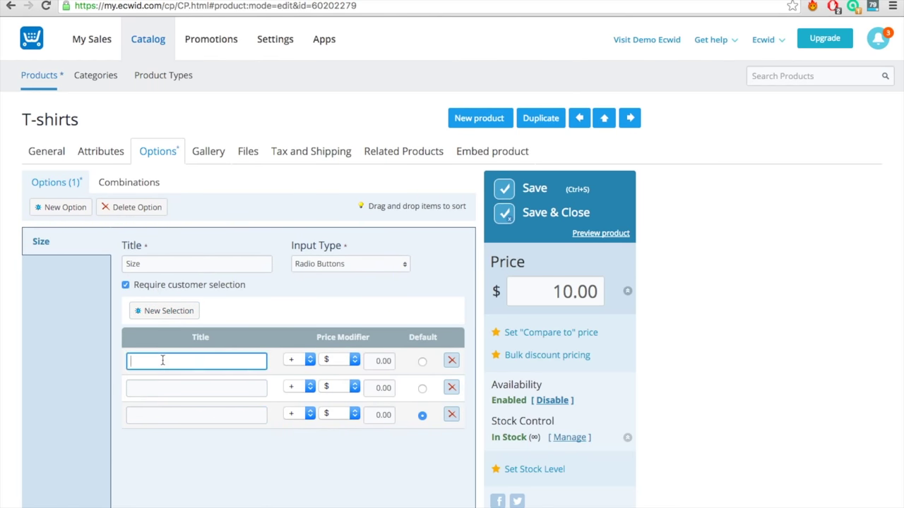
{"action": "left_click", "coordinate": [174, 386]}
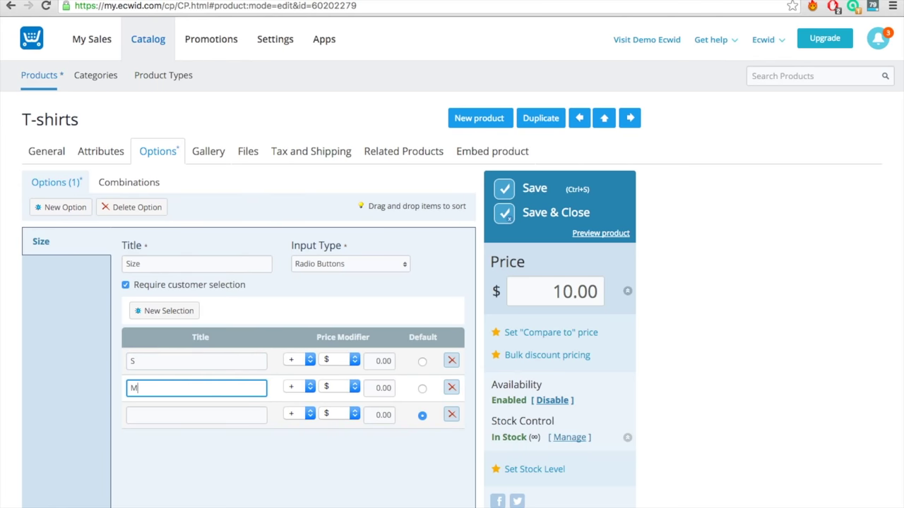
{"action": "left_click", "coordinate": [160, 415]}
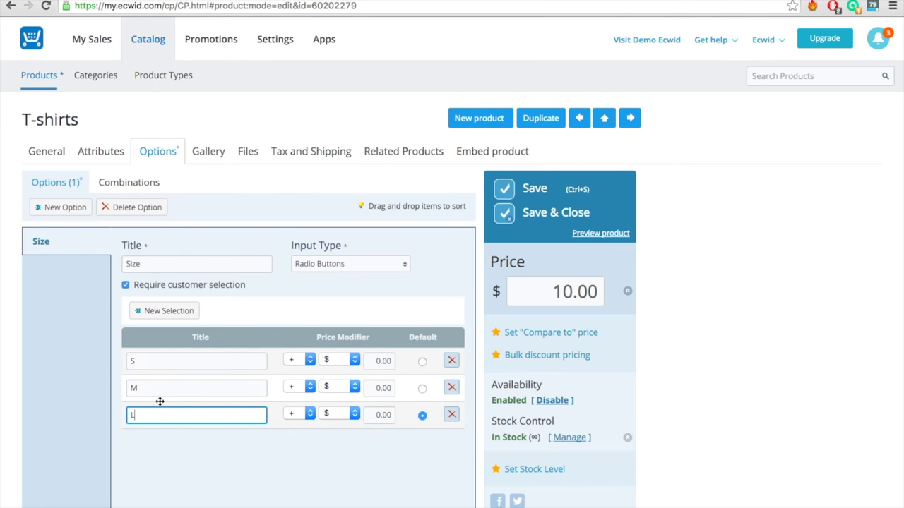
{"action": "type", "text": "L"}
{"action": "left_click", "coordinate": [143, 314]}
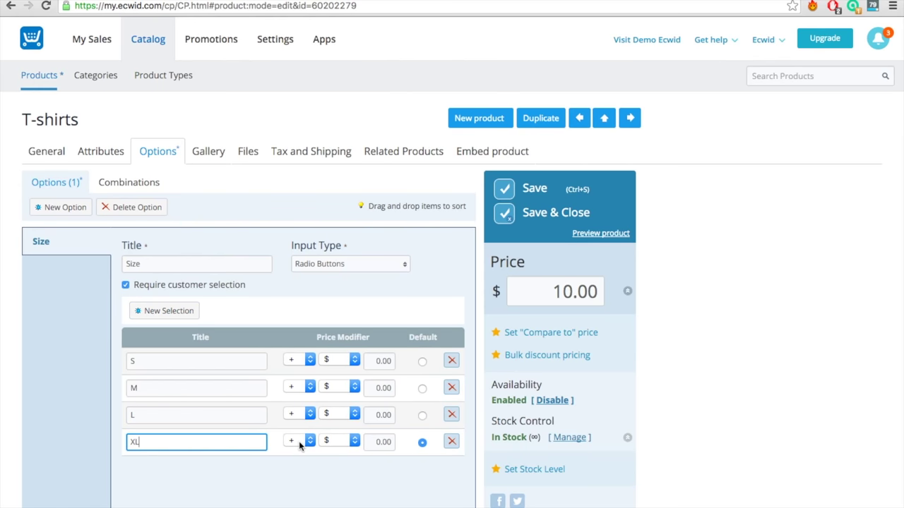
{"action": "left_click", "coordinate": [387, 442]}
{"action": "type", "text": "5"}
{"action": "left_click", "coordinate": [400, 470]}
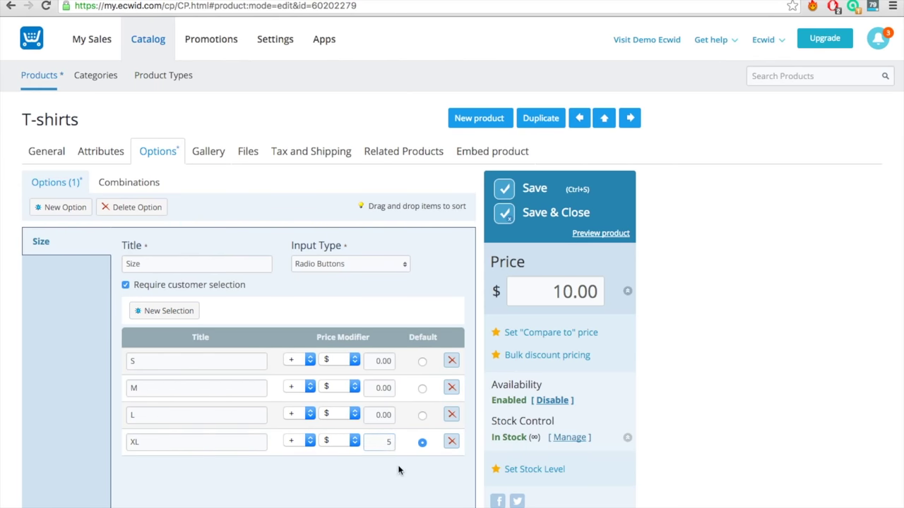
{"action": "left_click", "coordinate": [503, 188]}
Step: Open the product gallery and General settings, then try sizes L, M and S on the storefront
{"action": "left_click", "coordinate": [208, 151]}
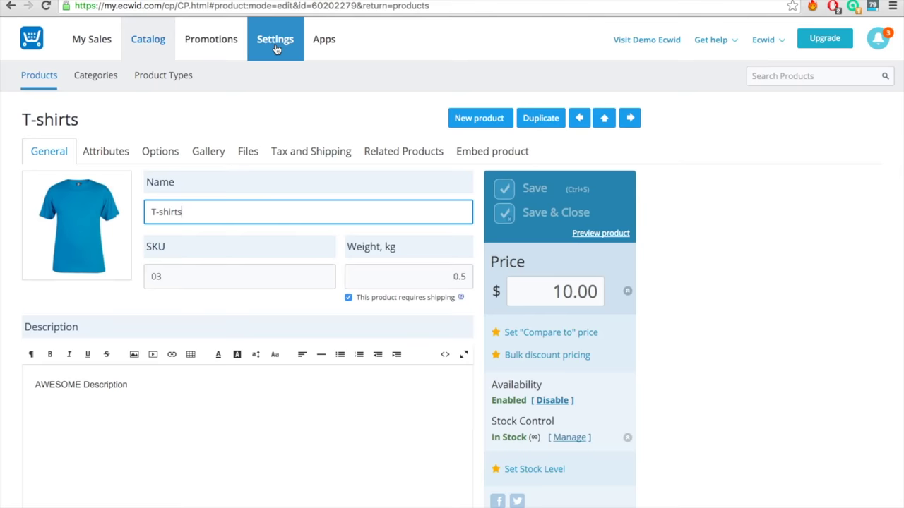
{"action": "left_click", "coordinate": [275, 44]}
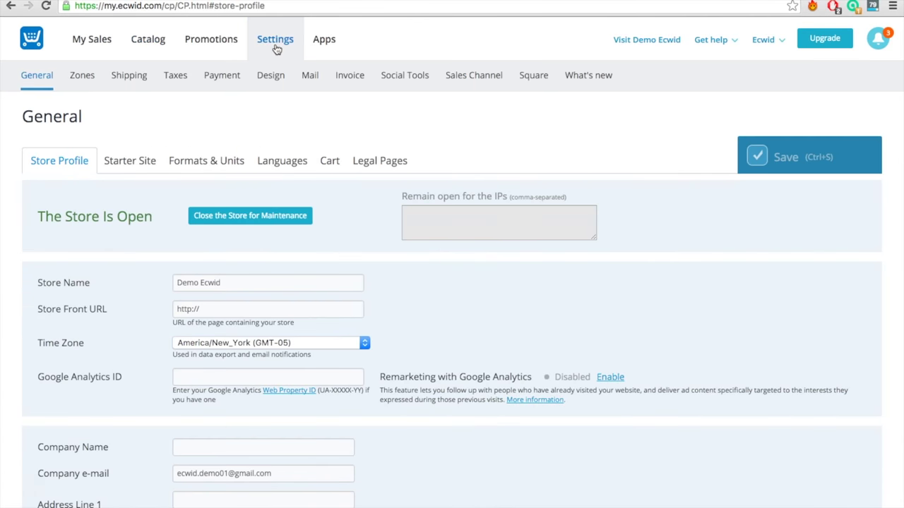
{"action": "left_click", "coordinate": [136, 160]}
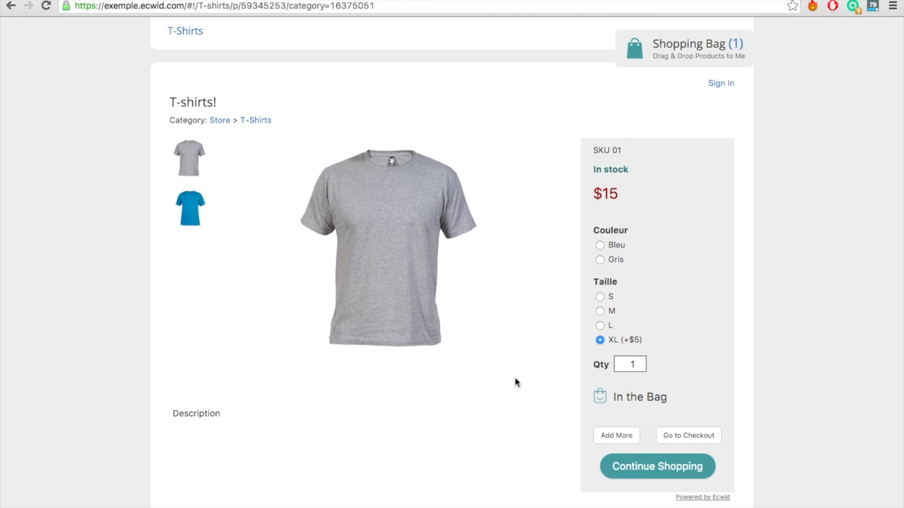
{"action": "left_click", "coordinate": [610, 325]}
{"action": "left_click", "coordinate": [611, 311]}
{"action": "left_click", "coordinate": [610, 297]}
{"action": "scroll", "coordinate": [563, 327], "scroll_direction": "up", "scroll_amount": 1}
{"action": "scroll", "coordinate": [562, 327], "scroll_direction": "down", "scroll_amount": 1}
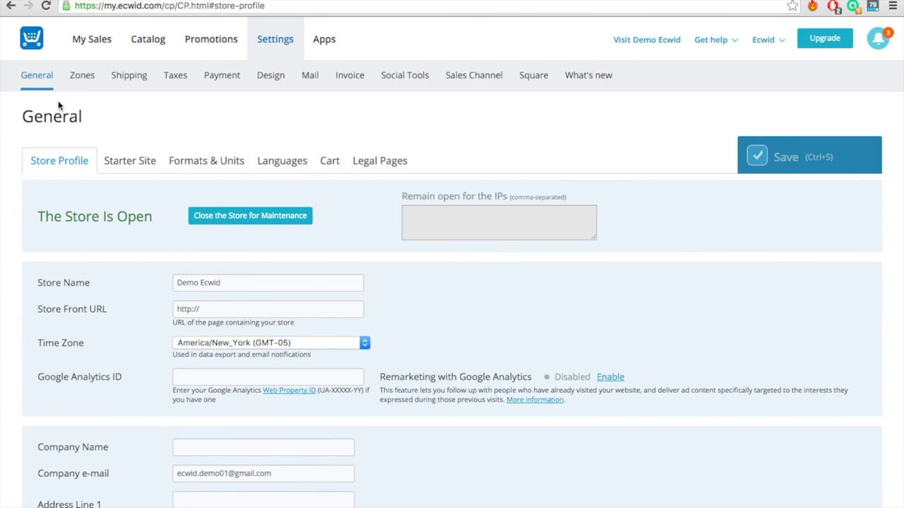
Step: Review the Store Profile's store name, then view the Starter Site tab for exemple.ecwid.com
{"action": "left_click", "coordinate": [242, 287]}
{"action": "scroll", "coordinate": [240, 289], "scroll_direction": "down", "scroll_amount": 1}
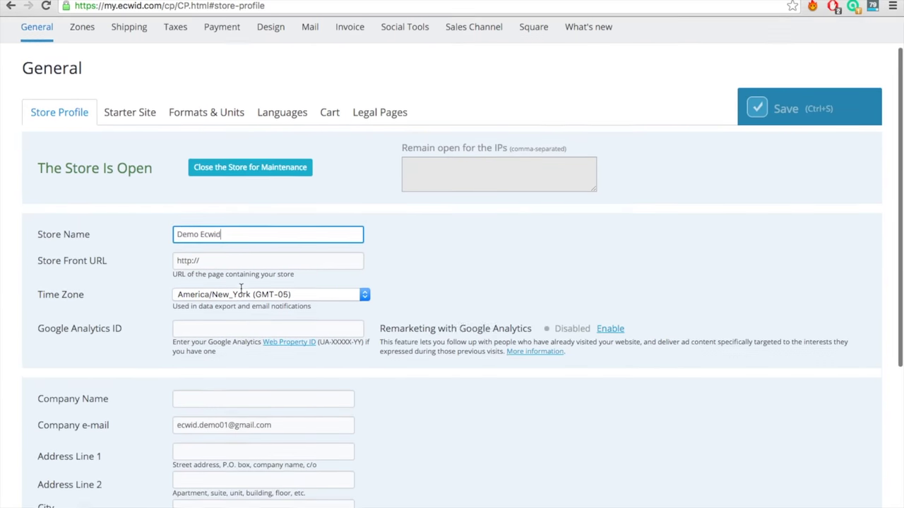
{"action": "scroll", "coordinate": [240, 290], "scroll_direction": "down", "scroll_amount": 3}
{"action": "scroll", "coordinate": [240, 290], "scroll_direction": "up", "scroll_amount": 4}
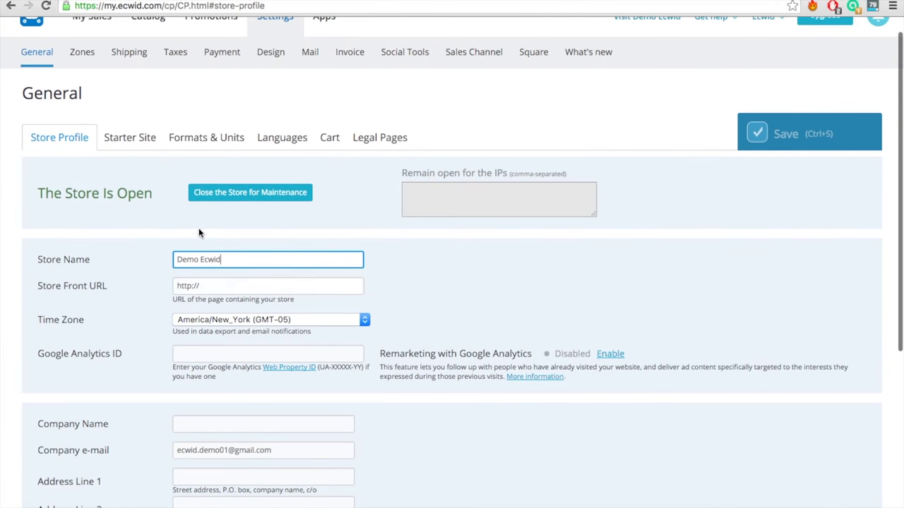
{"action": "left_click", "coordinate": [132, 137]}
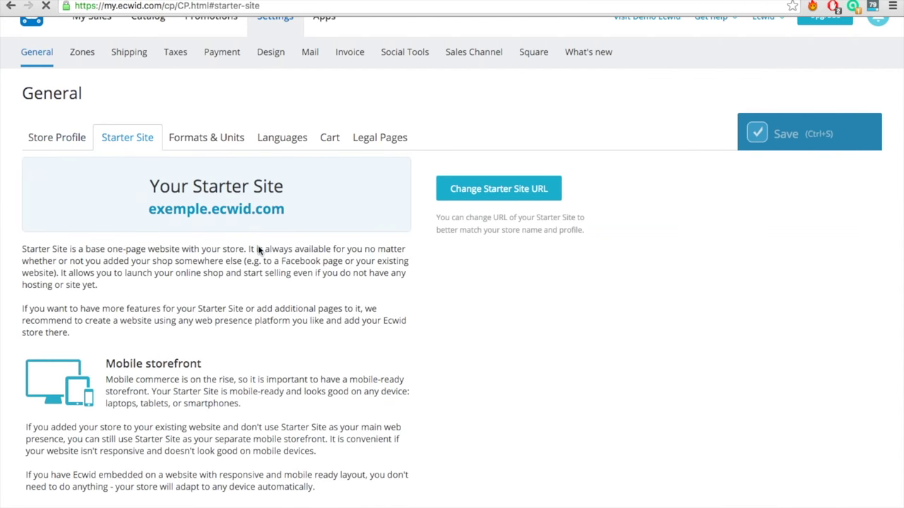
Step: Review the Formats & Units and Languages tabs in the General settings
{"action": "scroll", "coordinate": [259, 250], "scroll_direction": "down", "scroll_amount": 4}
{"action": "scroll", "coordinate": [351, 214], "scroll_direction": "up", "scroll_amount": 3}
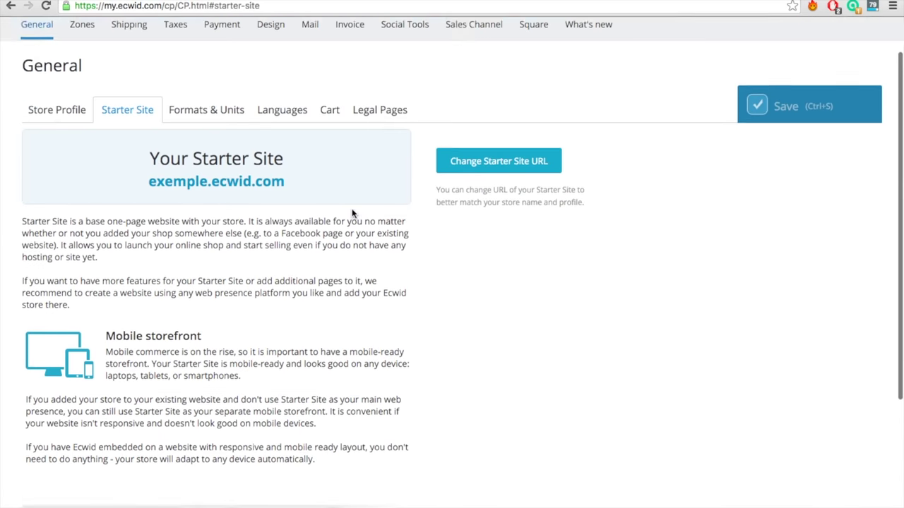
{"action": "scroll", "coordinate": [352, 214], "scroll_direction": "up", "scroll_amount": 1}
{"action": "left_click", "coordinate": [216, 160]}
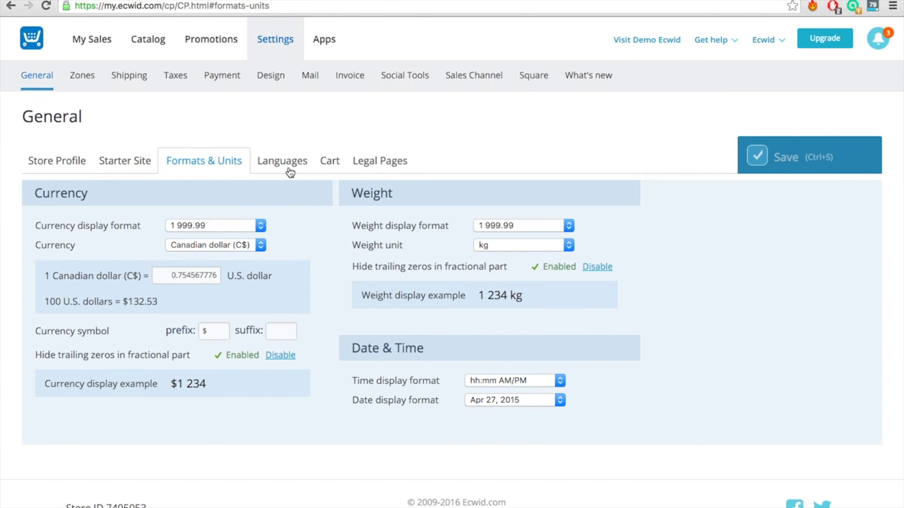
{"action": "left_click", "coordinate": [286, 164]}
{"action": "scroll", "coordinate": [385, 263], "scroll_direction": "down", "scroll_amount": 3}
{"action": "scroll", "coordinate": [385, 263], "scroll_direction": "down", "scroll_amount": 2}
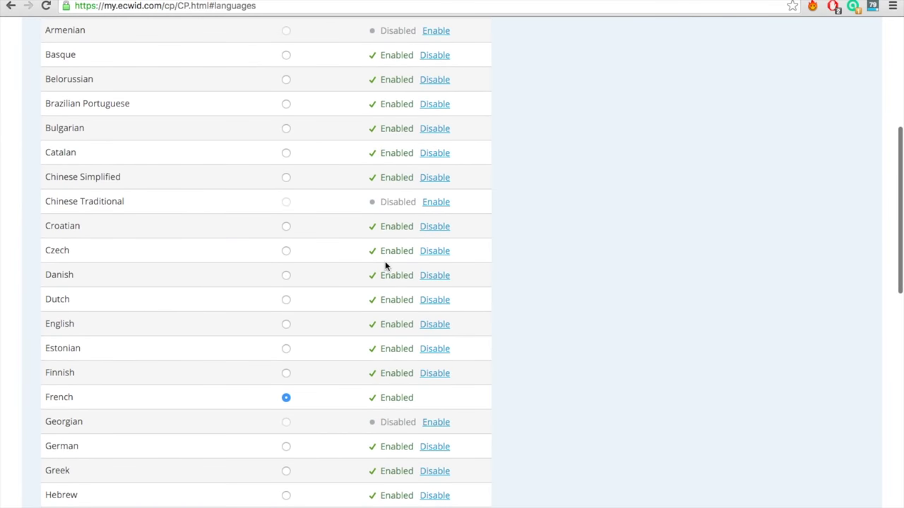
{"action": "scroll", "coordinate": [360, 247], "scroll_direction": "up", "scroll_amount": 5}
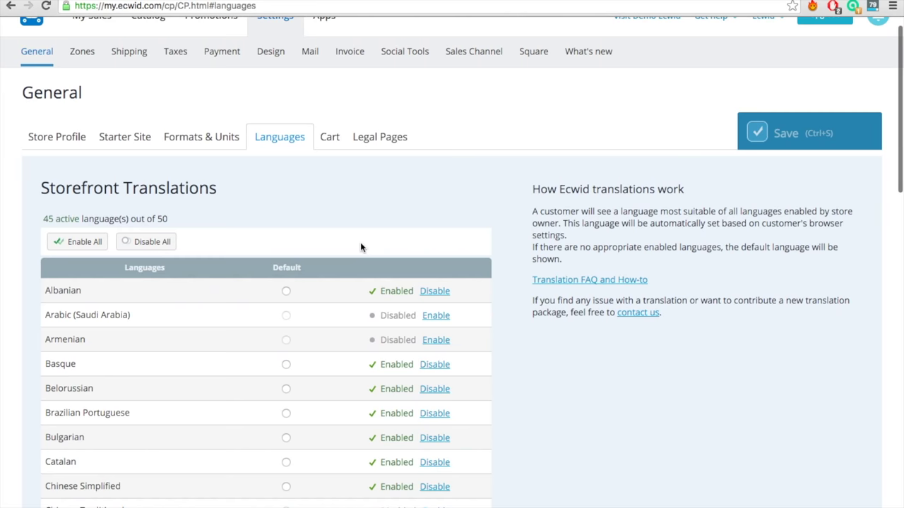
Step: Review the Cart tab, then the Legal Pages tab with every legal page disabled
{"action": "left_click", "coordinate": [328, 142]}
{"action": "scroll", "coordinate": [368, 204], "scroll_direction": "down", "scroll_amount": 10}
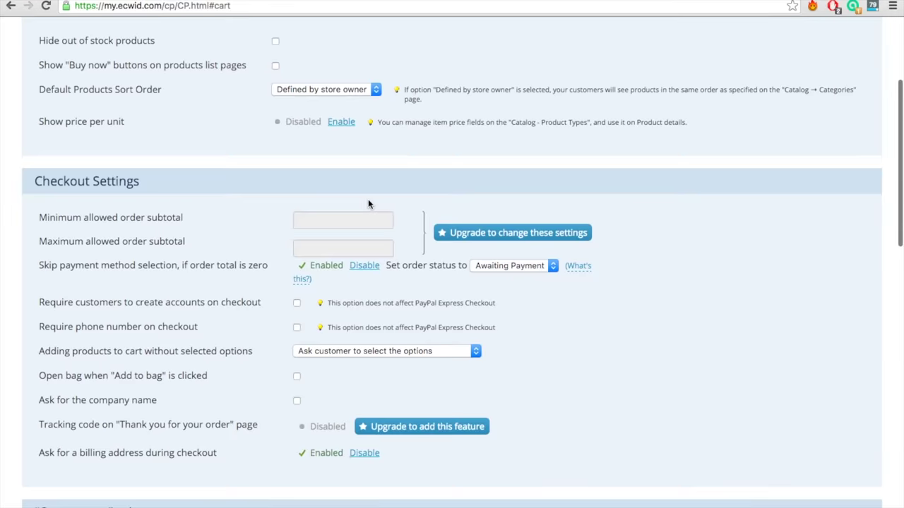
{"action": "scroll", "coordinate": [368, 204], "scroll_direction": "up", "scroll_amount": 12}
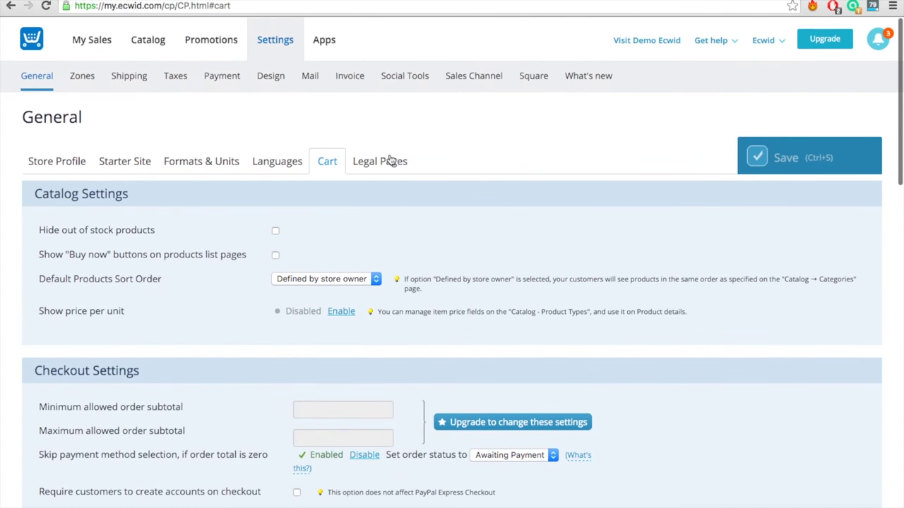
{"action": "left_click", "coordinate": [388, 160]}
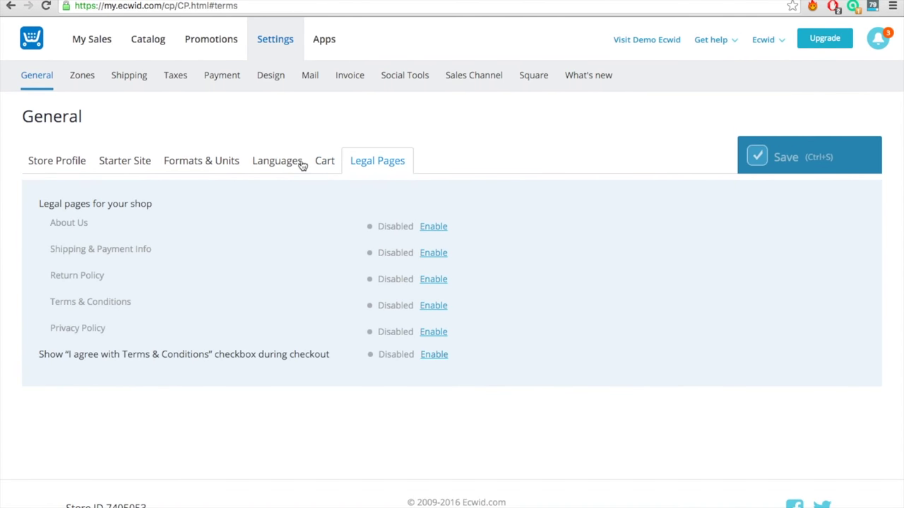
Step: Review the US & Canada, Europe (EU), Canada and International (Outside Canada) destination zones
{"action": "left_click", "coordinate": [83, 79]}
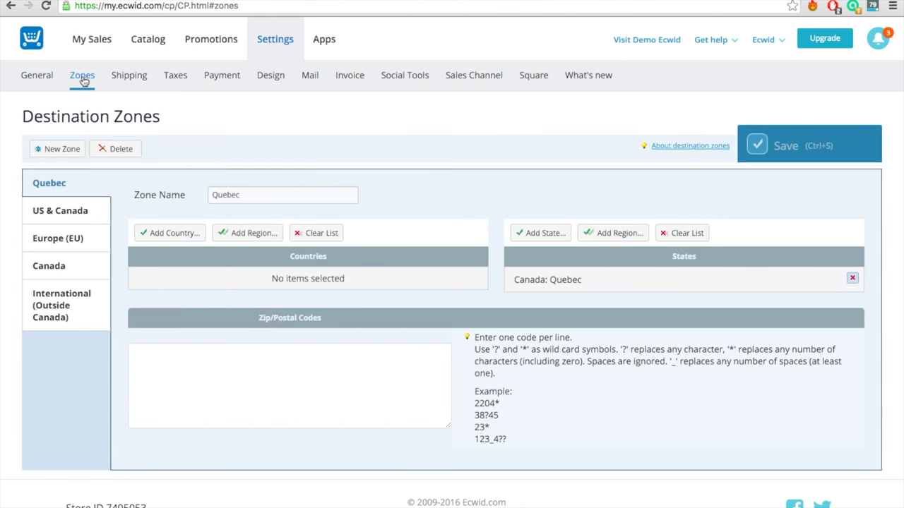
{"action": "left_click", "coordinate": [79, 216]}
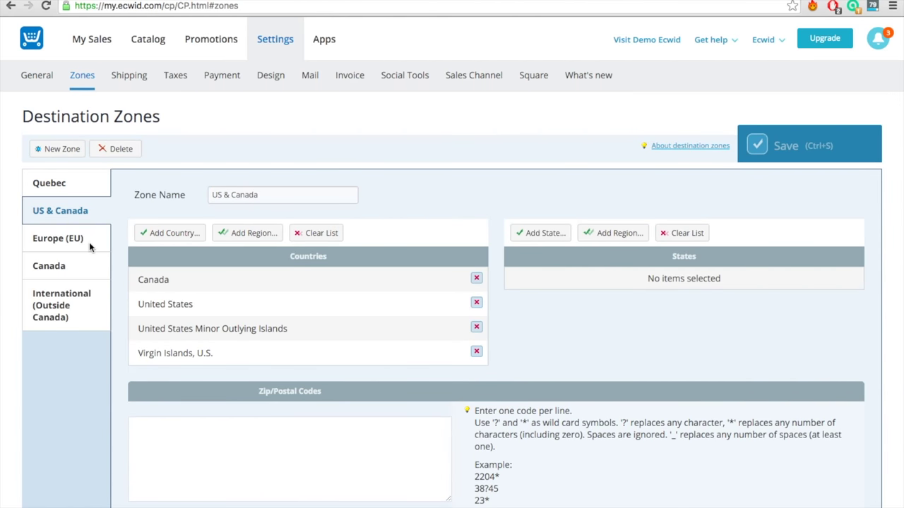
{"action": "left_click", "coordinate": [89, 242]}
{"action": "left_click", "coordinate": [89, 268]}
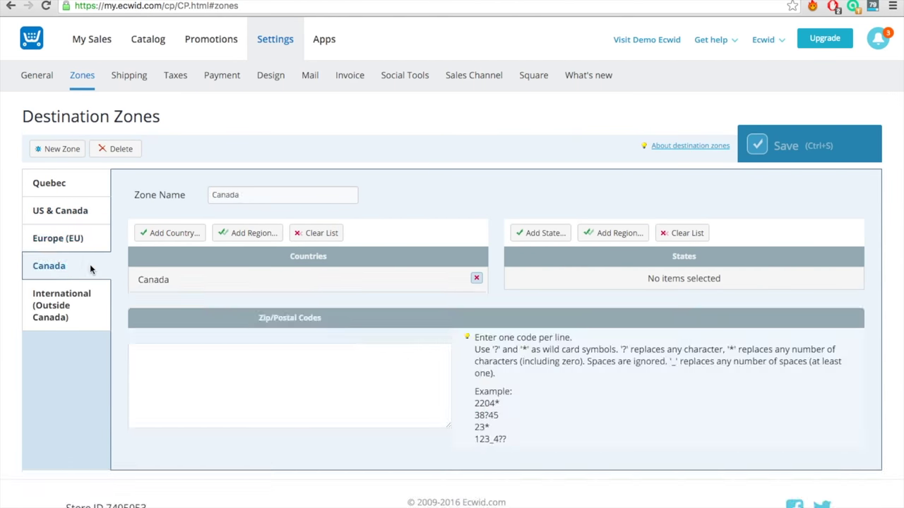
{"action": "left_click", "coordinate": [90, 309]}
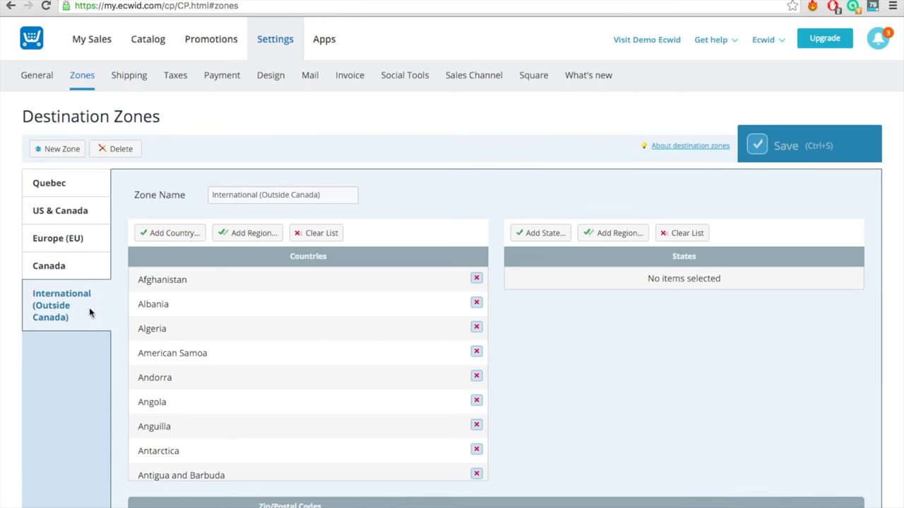
{"action": "left_click", "coordinate": [126, 75]}
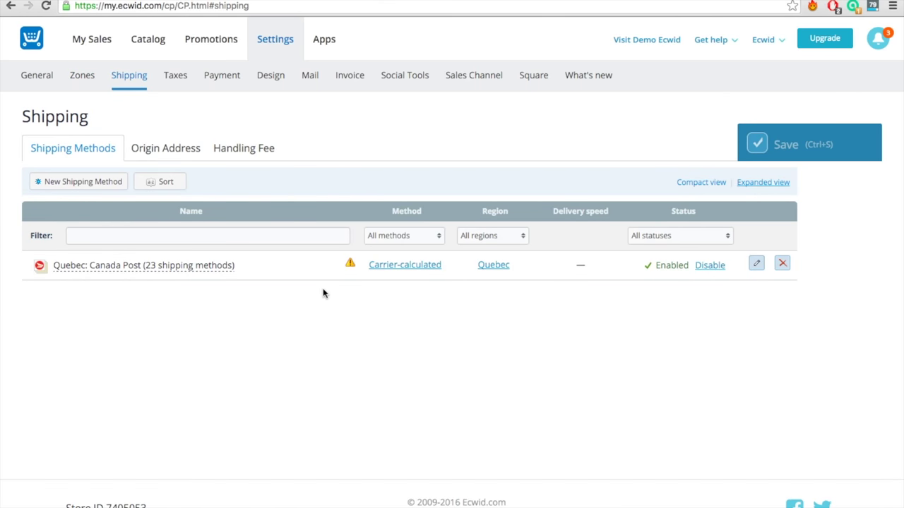
Step: Start a new shipping method for The World region with Canada Post as the carrier
{"action": "mouse_move", "coordinate": [349, 263]}
{"action": "left_click", "coordinate": [83, 182]}
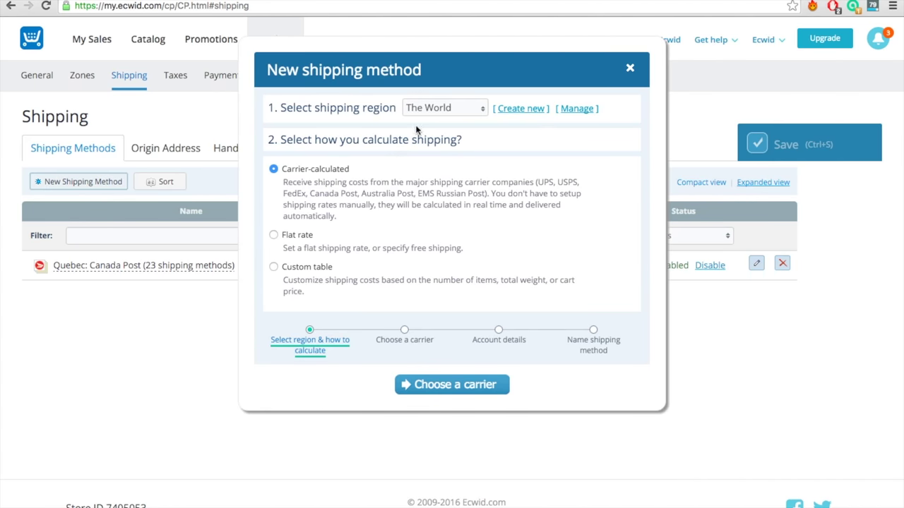
{"action": "left_click", "coordinate": [452, 110]}
{"action": "left_click", "coordinate": [452, 111]}
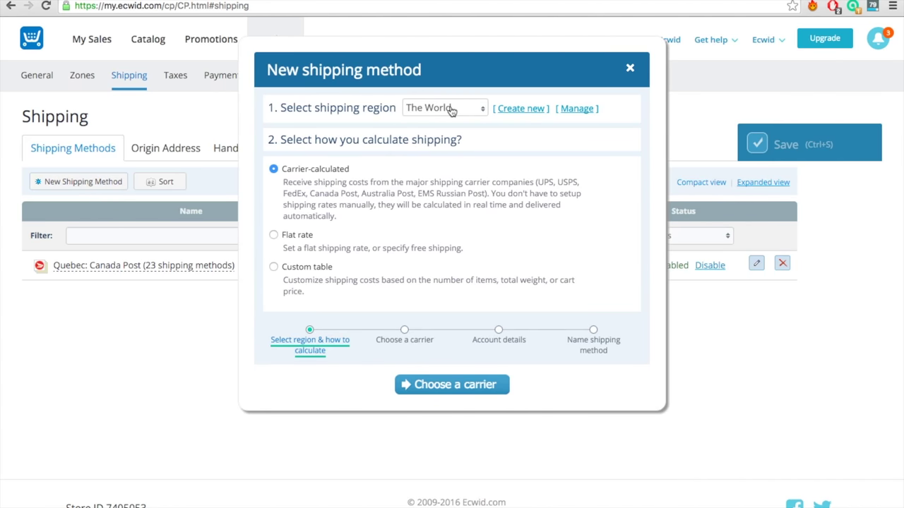
{"action": "left_click", "coordinate": [466, 384]}
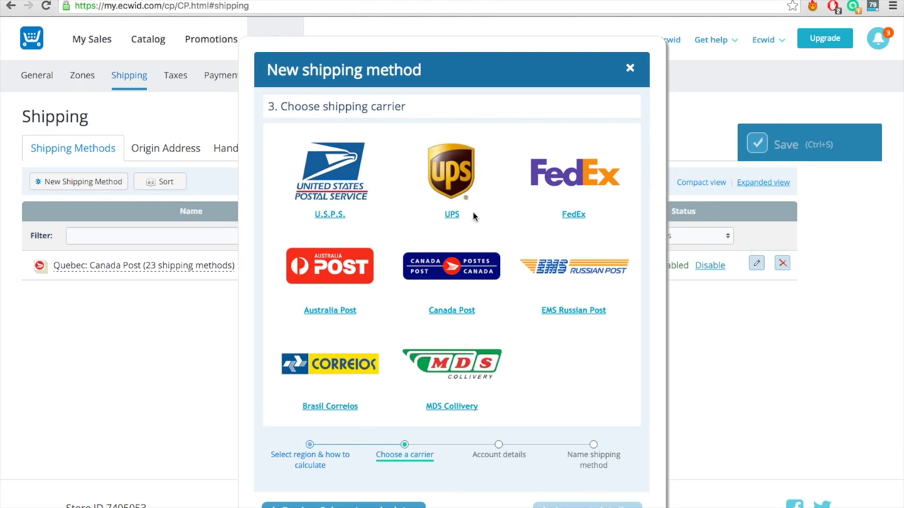
{"action": "left_click", "coordinate": [423, 314]}
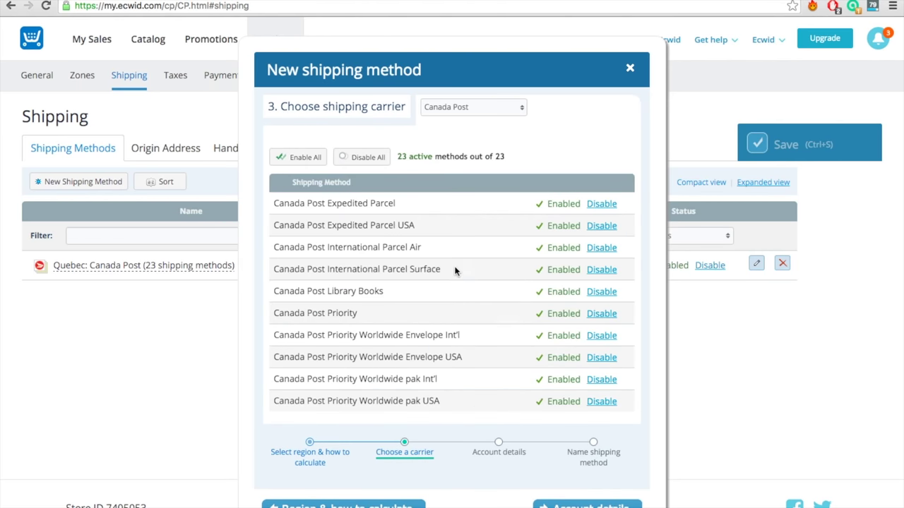
{"action": "left_click", "coordinate": [586, 504]}
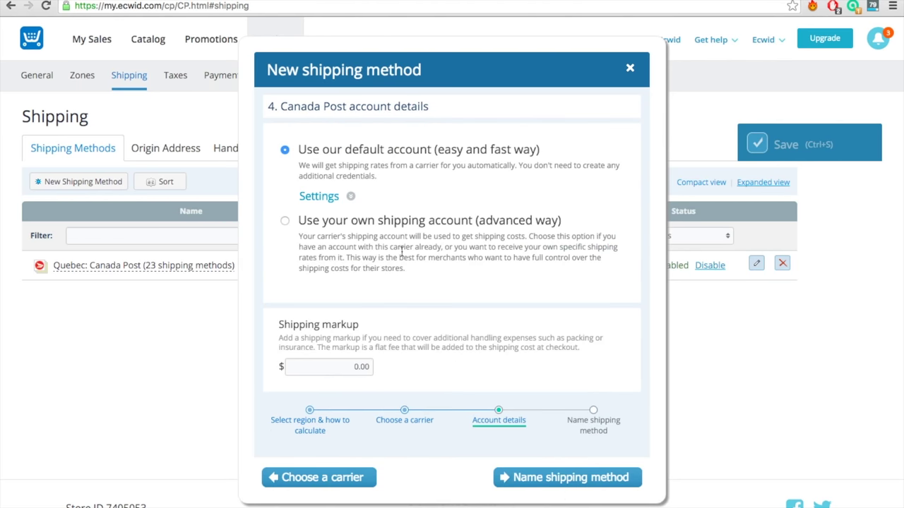
Step: Use the default Canada Post account, finish the method, and save the shipping settings
{"action": "left_click_drag", "start_coordinate": [297, 150], "coordinate": [541, 150]}
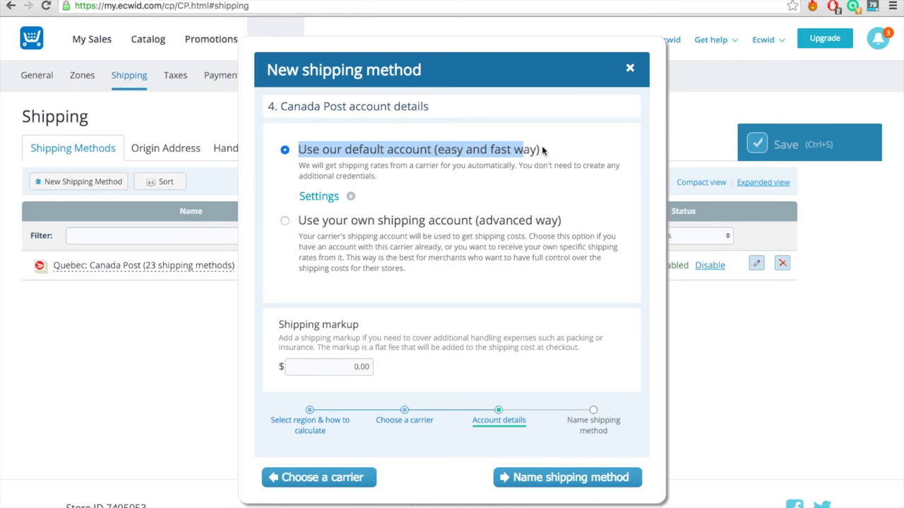
{"action": "left_click", "coordinate": [576, 147]}
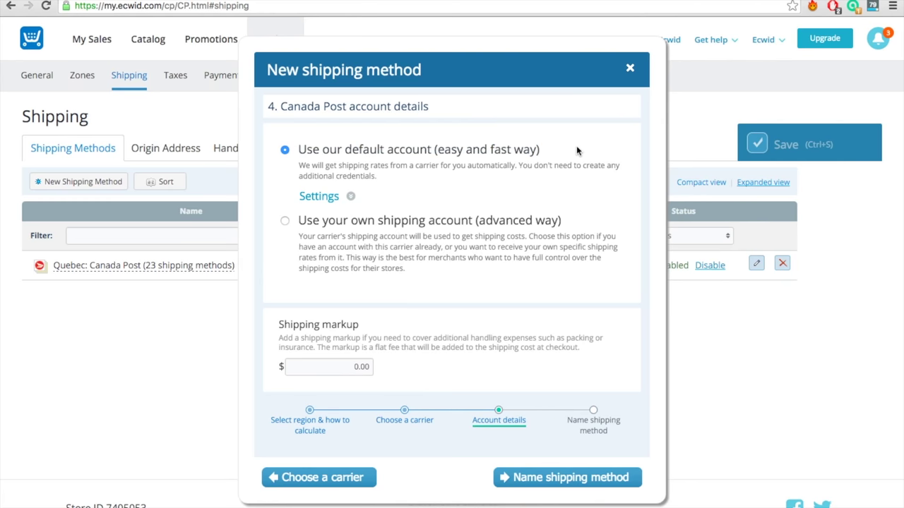
{"action": "left_click", "coordinate": [561, 478]}
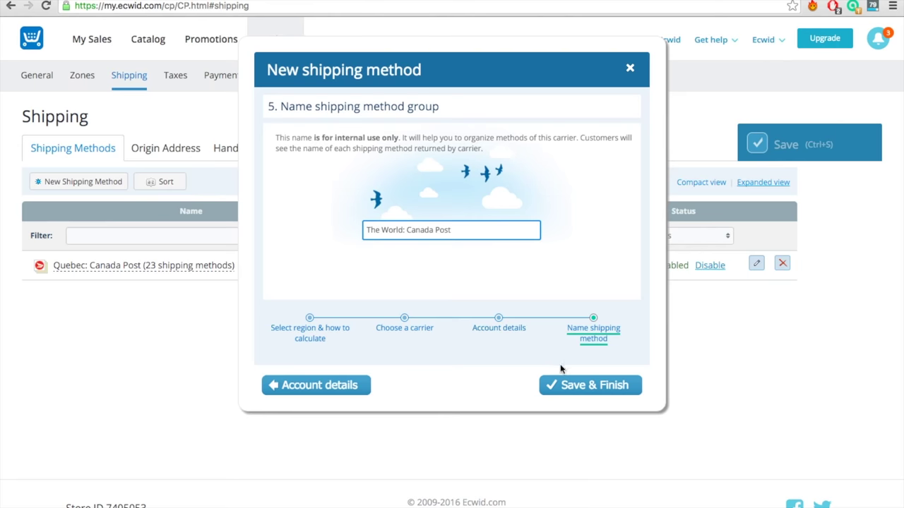
{"action": "left_click", "coordinate": [550, 386]}
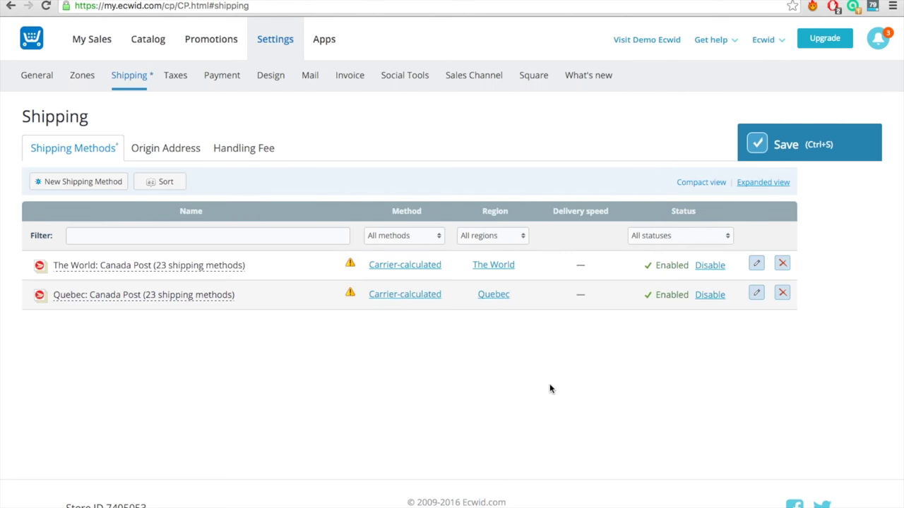
{"action": "left_click", "coordinate": [755, 146]}
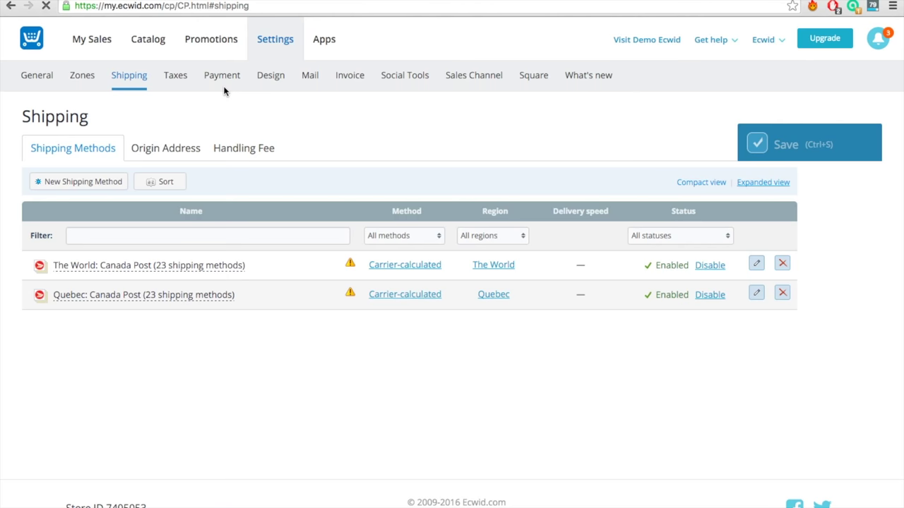
{"action": "left_click", "coordinate": [176, 77]}
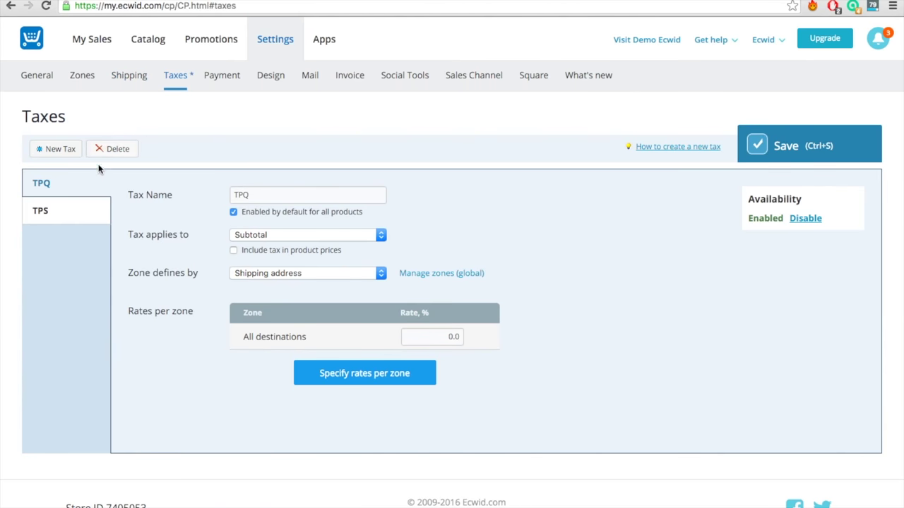
Step: Add New Tax 3, leave the Taxes page without saving, and scroll through the payment methods
{"action": "left_click", "coordinate": [61, 149]}
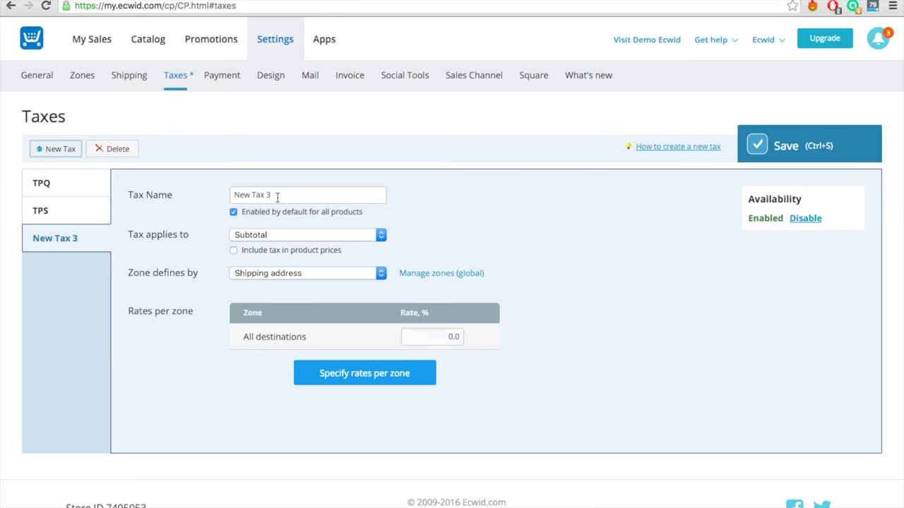
{"action": "left_click", "coordinate": [223, 76]}
{"action": "left_click", "coordinate": [420, 318]}
{"action": "scroll", "coordinate": [398, 305], "scroll_direction": "down", "scroll_amount": 2}
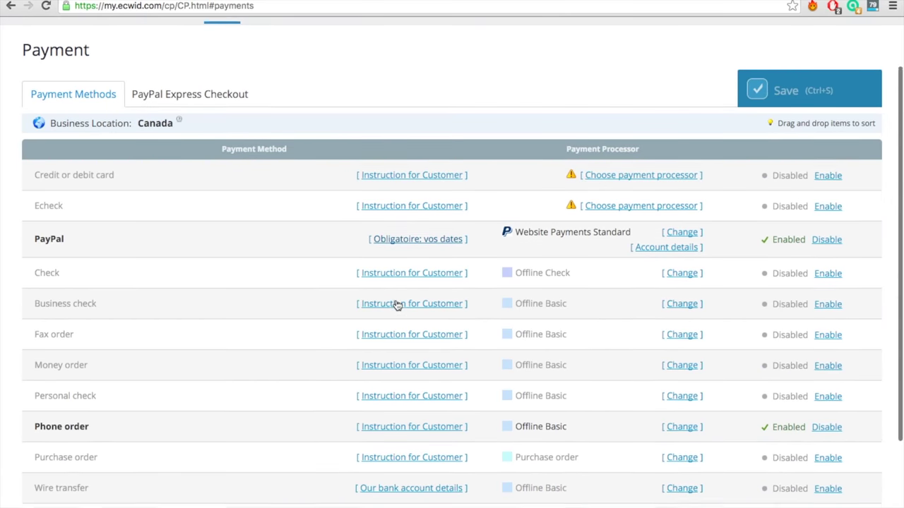
{"action": "scroll", "coordinate": [92, 401], "scroll_direction": "down", "scroll_amount": 4}
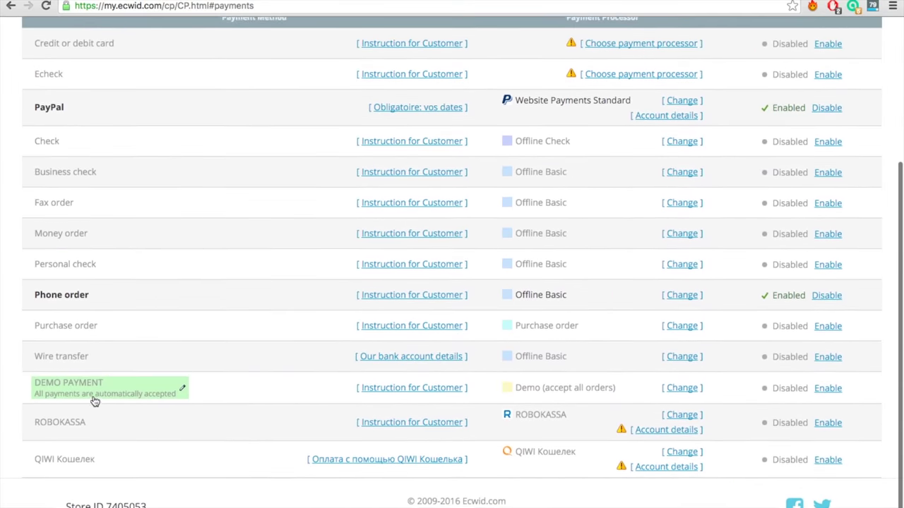
{"action": "scroll", "coordinate": [92, 401], "scroll_direction": "up", "scroll_amount": 6}
Step: Look through the Email Notifications settings, then view the Invoice settings
{"action": "left_click", "coordinate": [310, 75]}
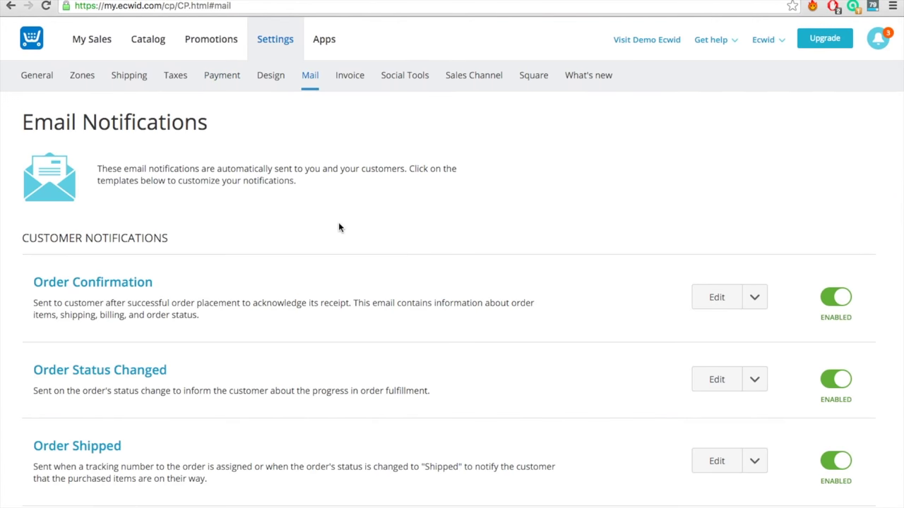
{"action": "scroll", "coordinate": [339, 228], "scroll_direction": "down", "scroll_amount": 10}
{"action": "scroll", "coordinate": [339, 228], "scroll_direction": "up", "scroll_amount": 3}
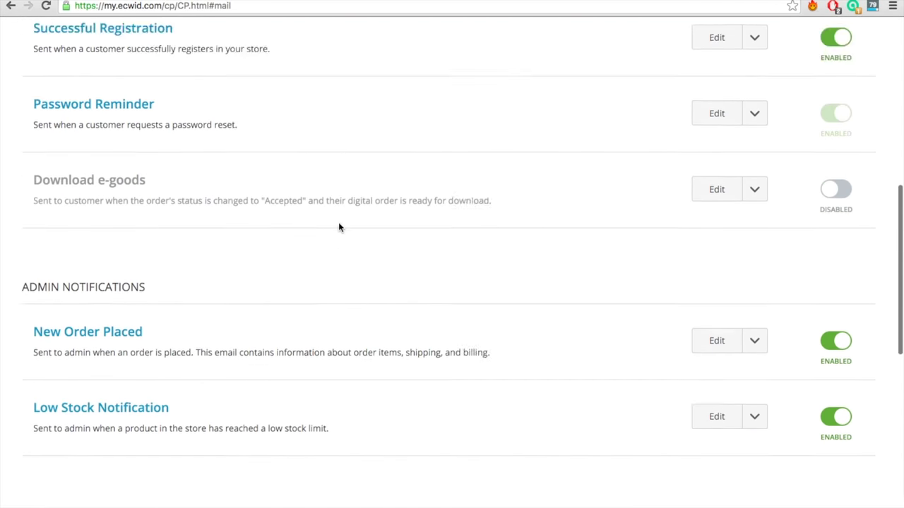
{"action": "scroll", "coordinate": [338, 227], "scroll_direction": "up", "scroll_amount": 7}
{"action": "left_click", "coordinate": [345, 75]}
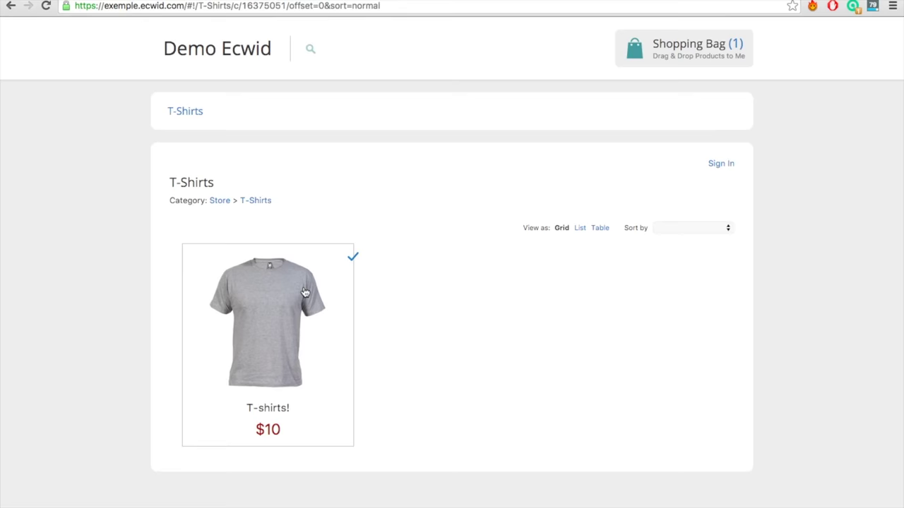
Step: Open the T-shirts! product page and select size L, then size M at $10
{"action": "left_click", "coordinate": [305, 291]}
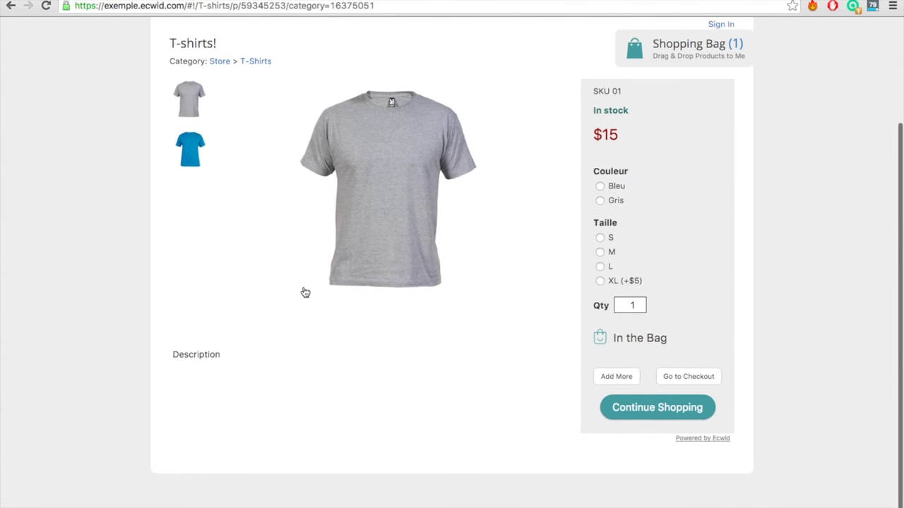
{"action": "scroll", "coordinate": [311, 290], "scroll_direction": "up", "scroll_amount": 2}
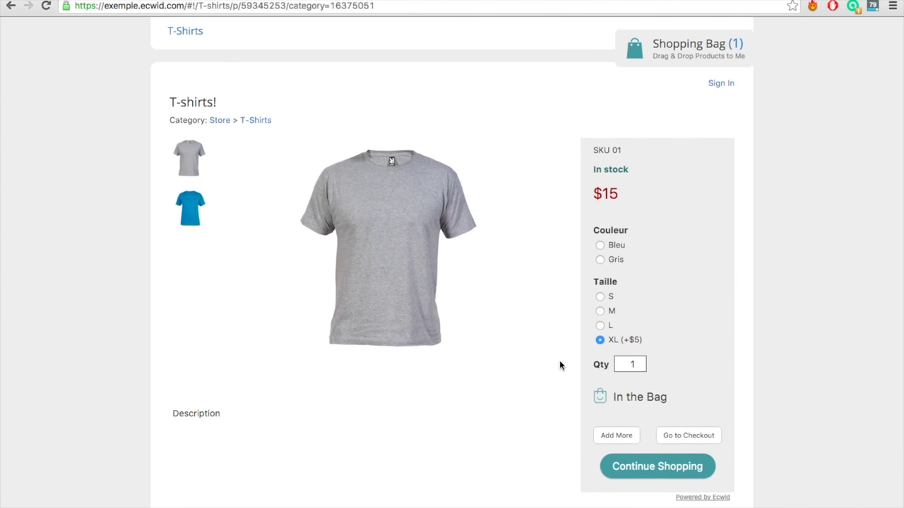
{"action": "left_click", "coordinate": [612, 325]}
{"action": "left_click", "coordinate": [612, 311]}
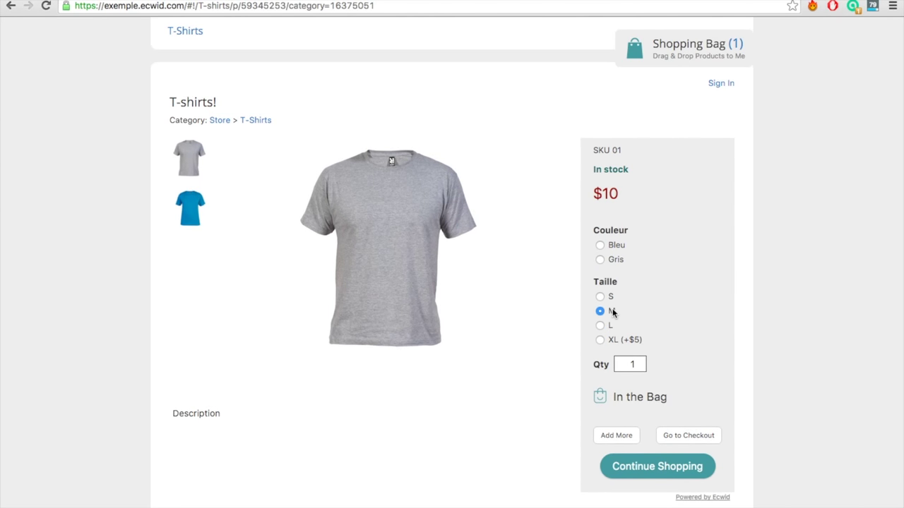